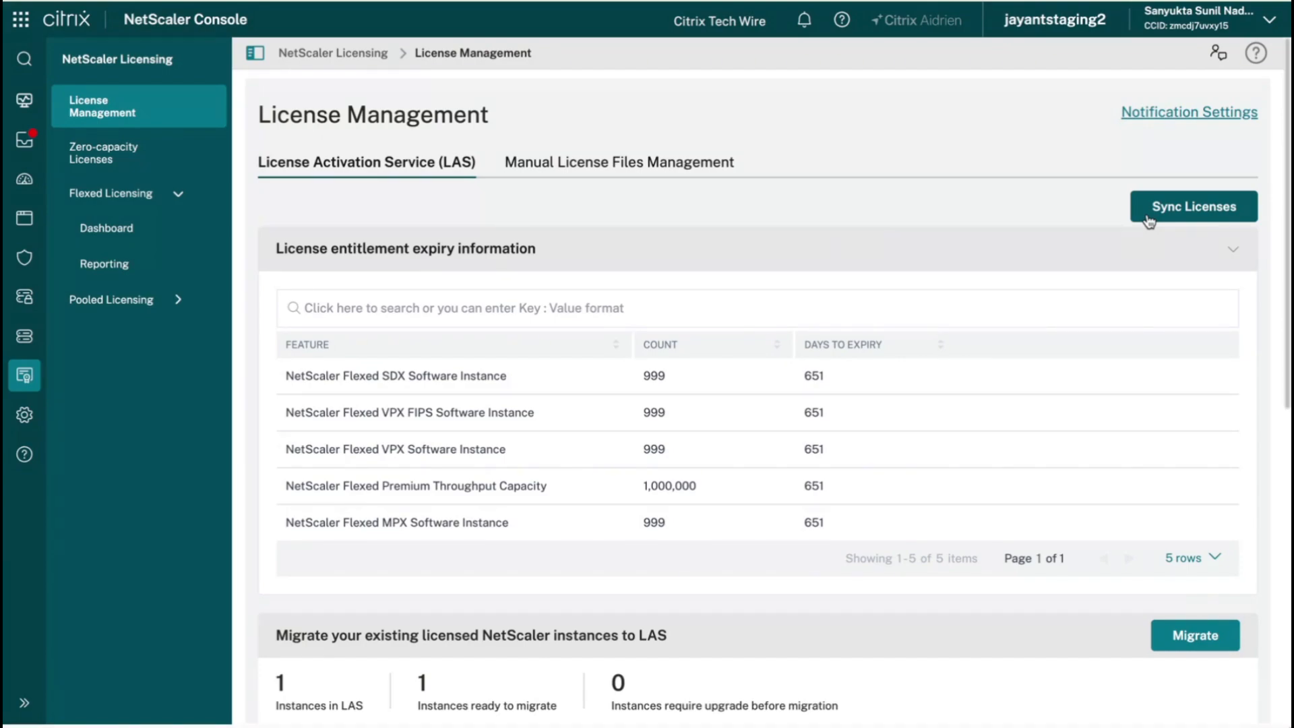
- Migrate the VPX-24 instance (10.102.123.24) to the License Activation Service and review its migration details
scroll(1265, 539, "down", 4)
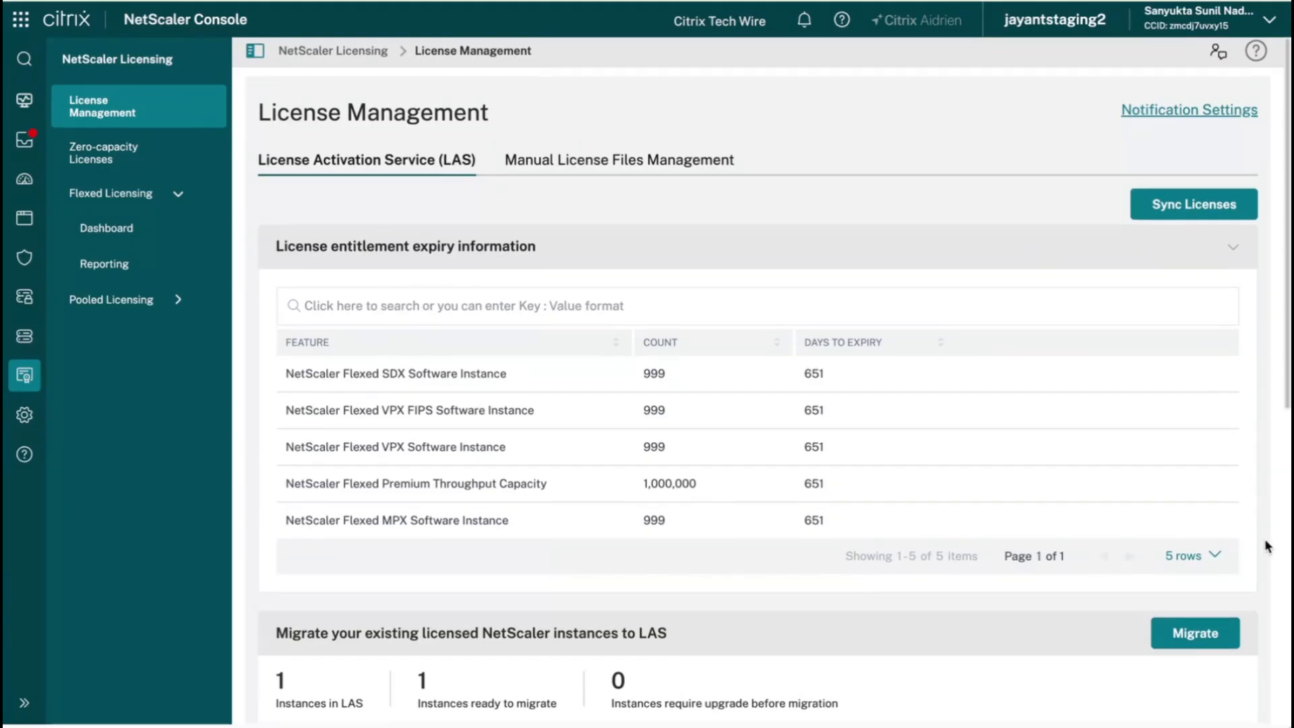
scroll(1268, 549, "down", 1)
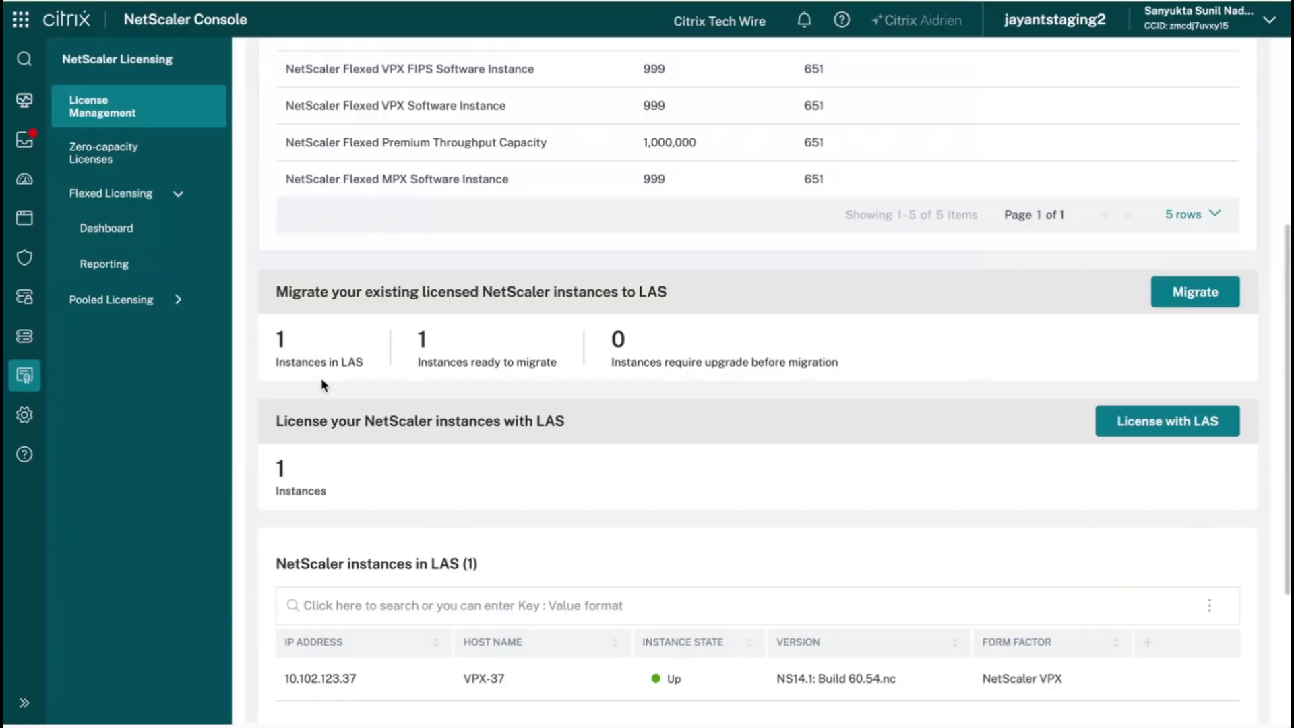
scroll(409, 540, "down", 1)
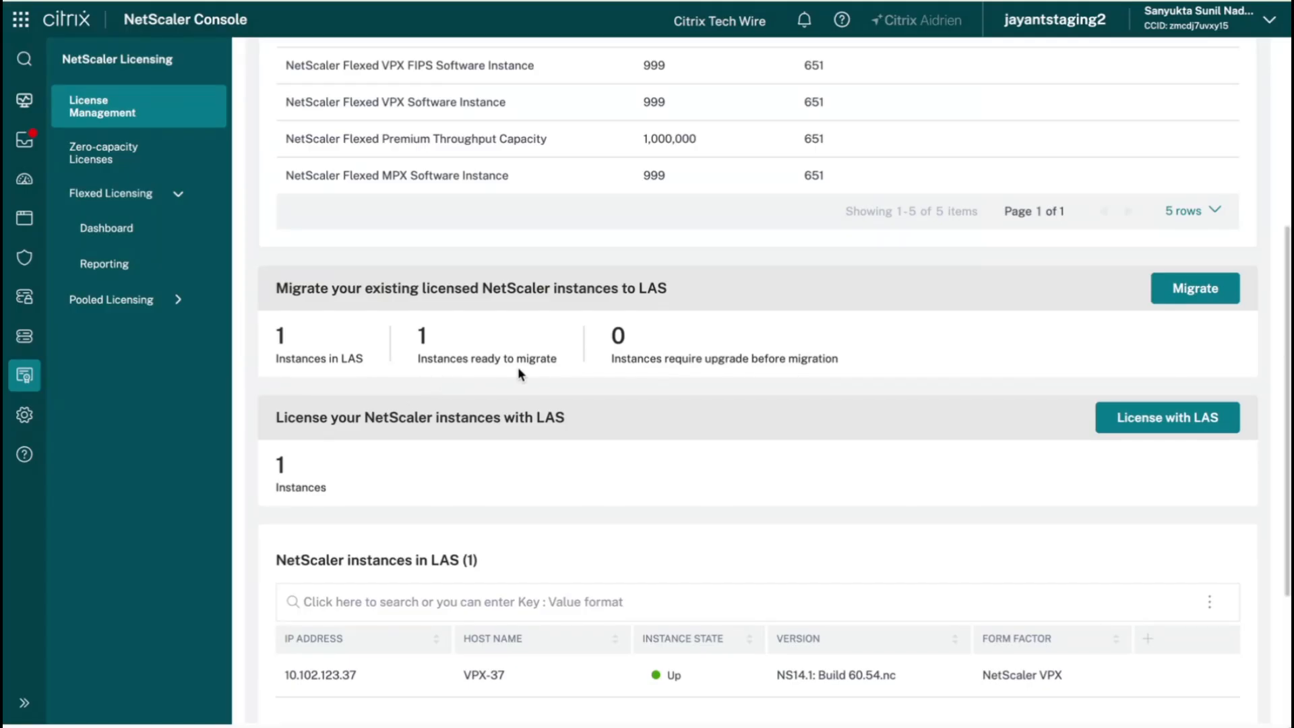
left_click(1171, 296)
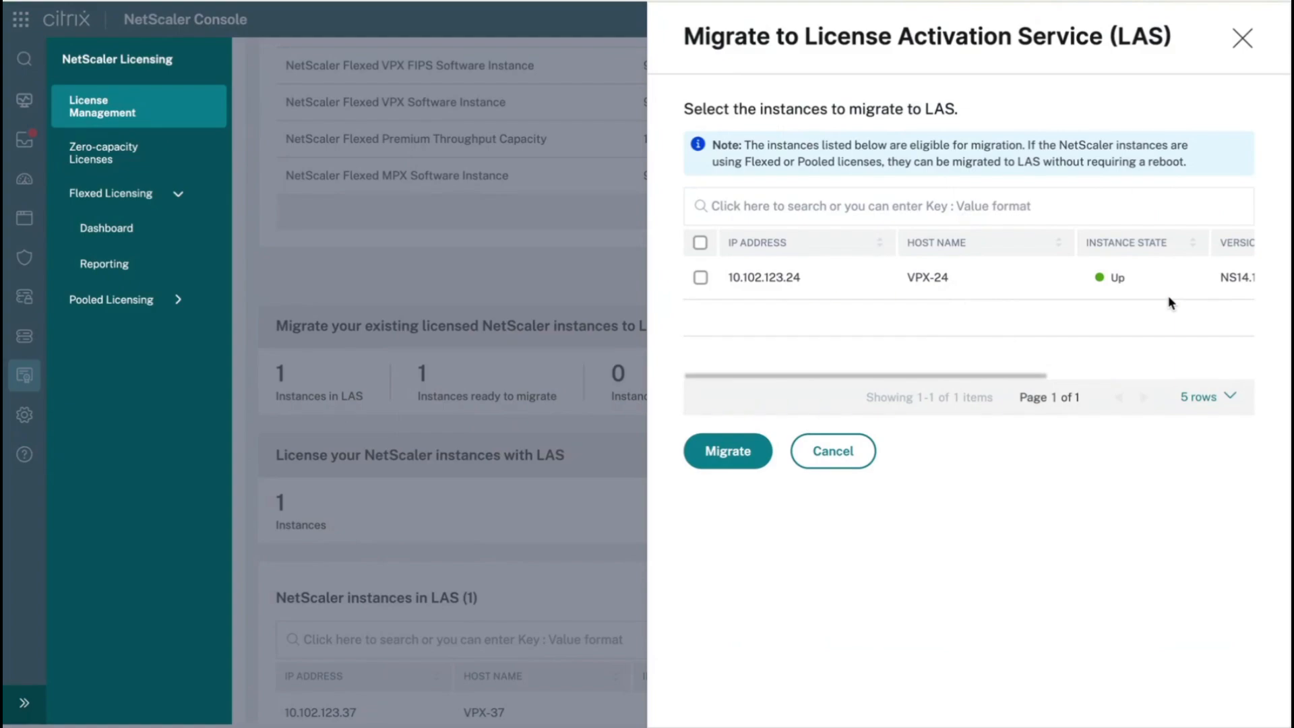
left_click(701, 279)
left_click(728, 452)
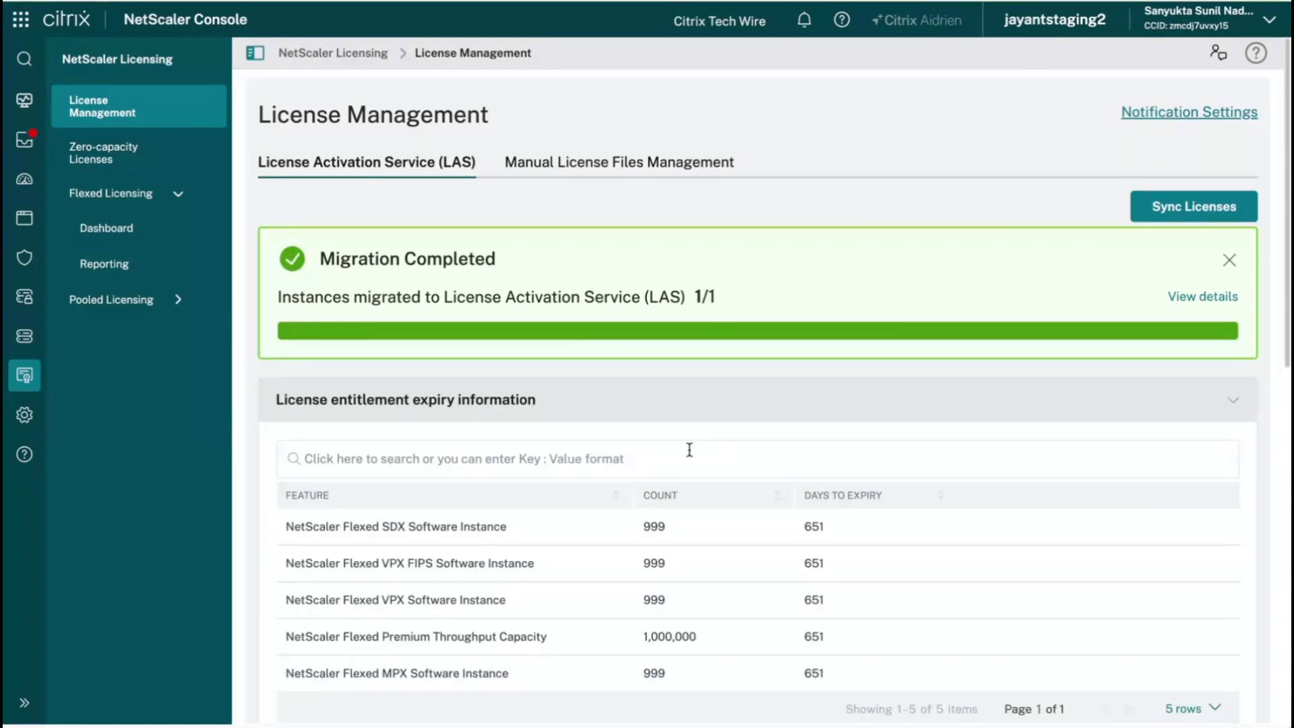
left_click(1186, 298)
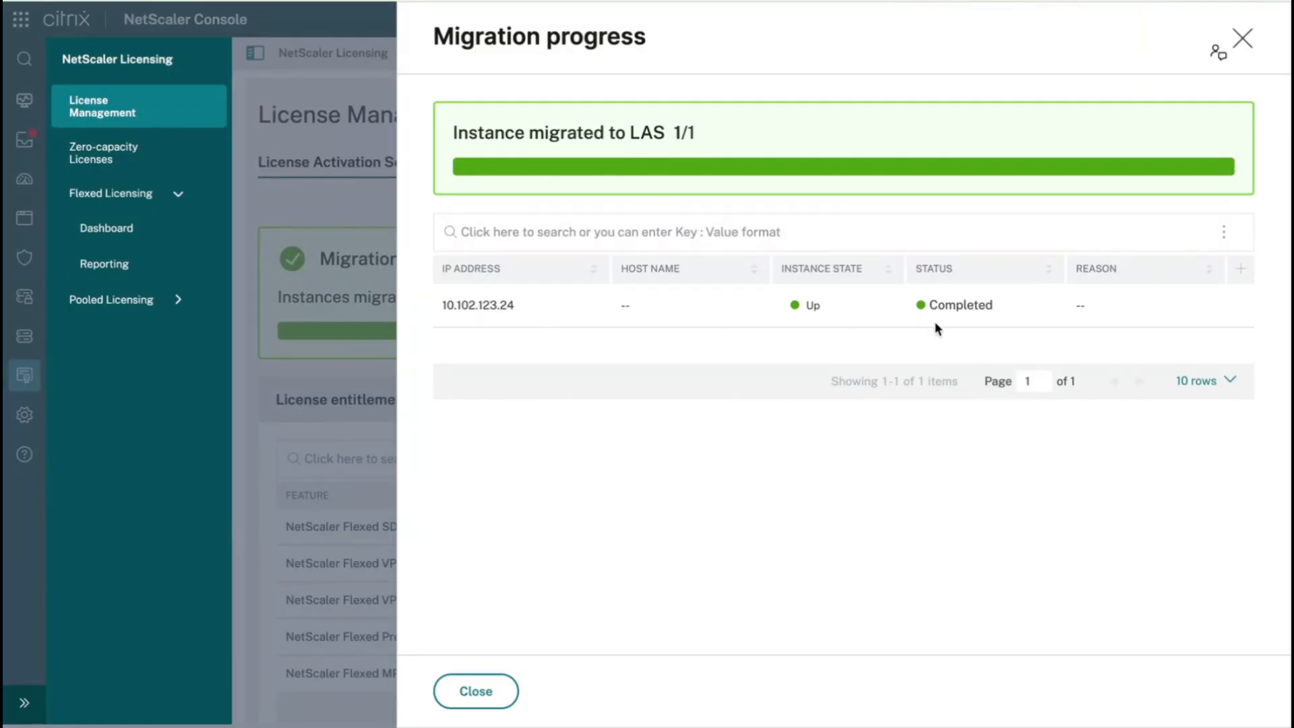
left_click(1243, 38)
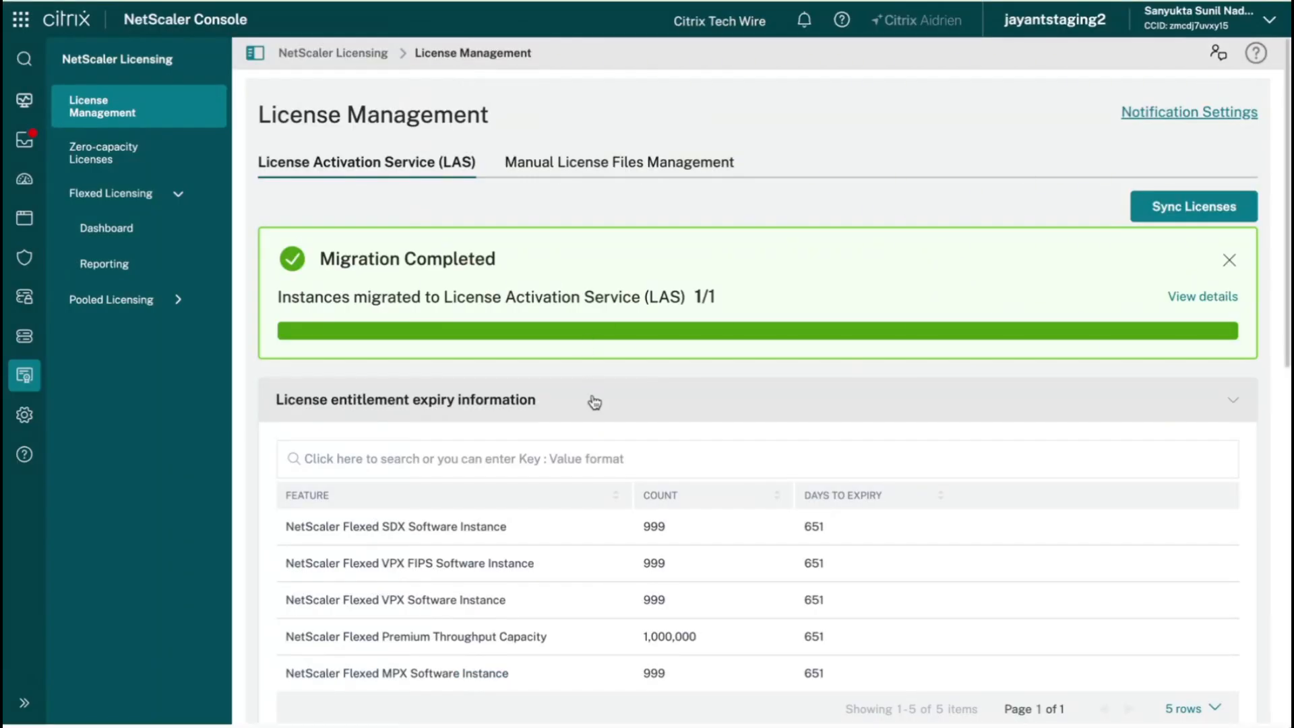
- Choose the VPX-51 instance (10.102.123.51) for licensing with LAS and continue to its license allocation
scroll(595, 405, "down", 7)
scroll(593, 415, "down", 2)
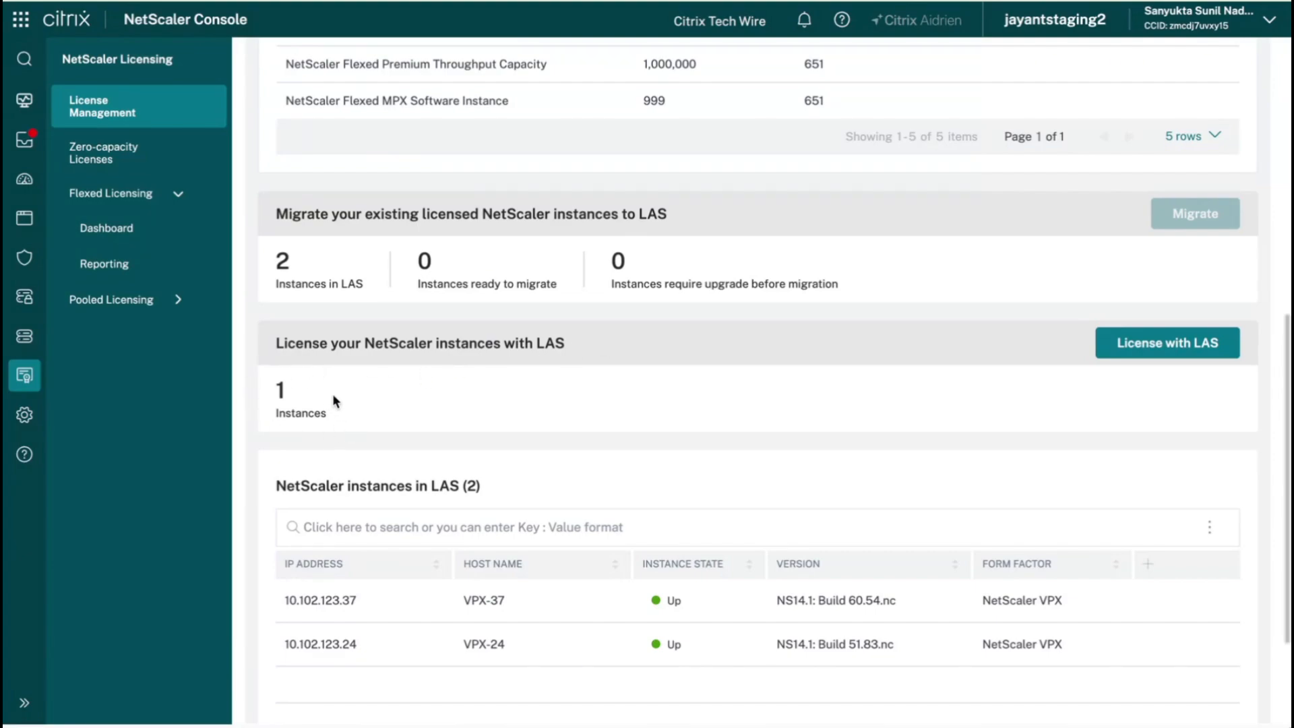
left_click(1114, 357)
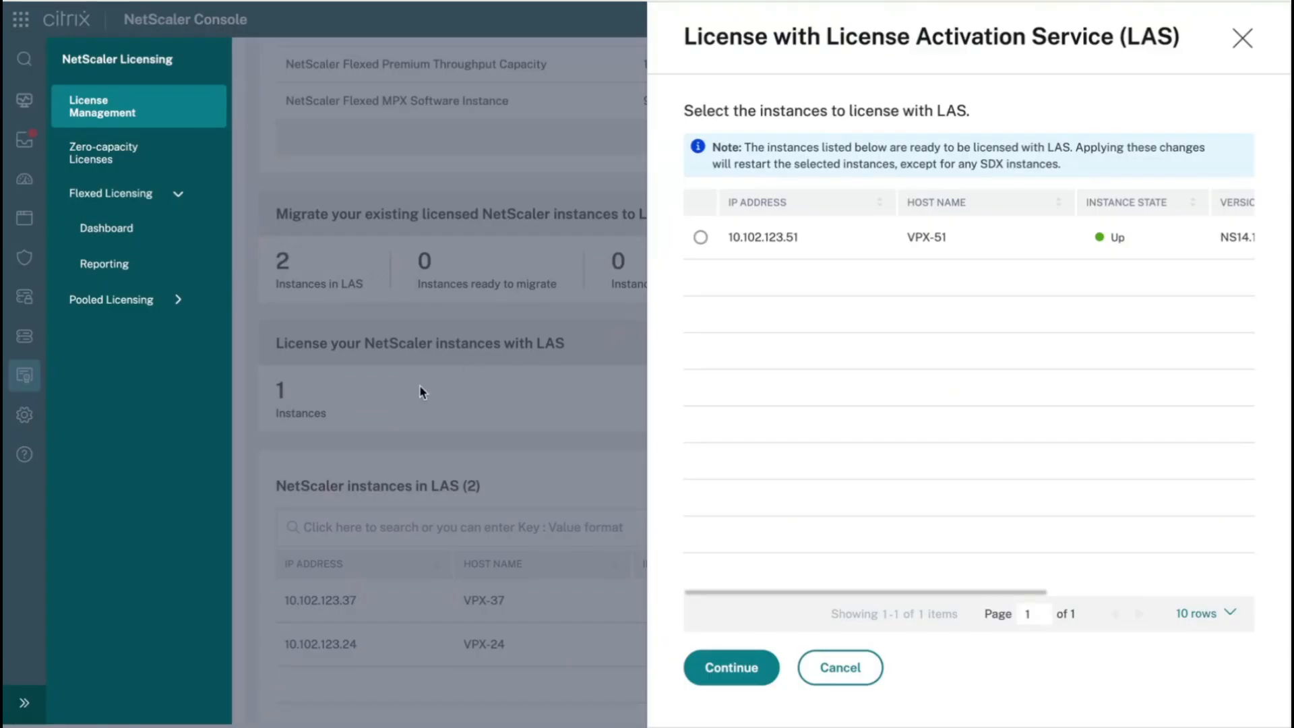
left_click(701, 238)
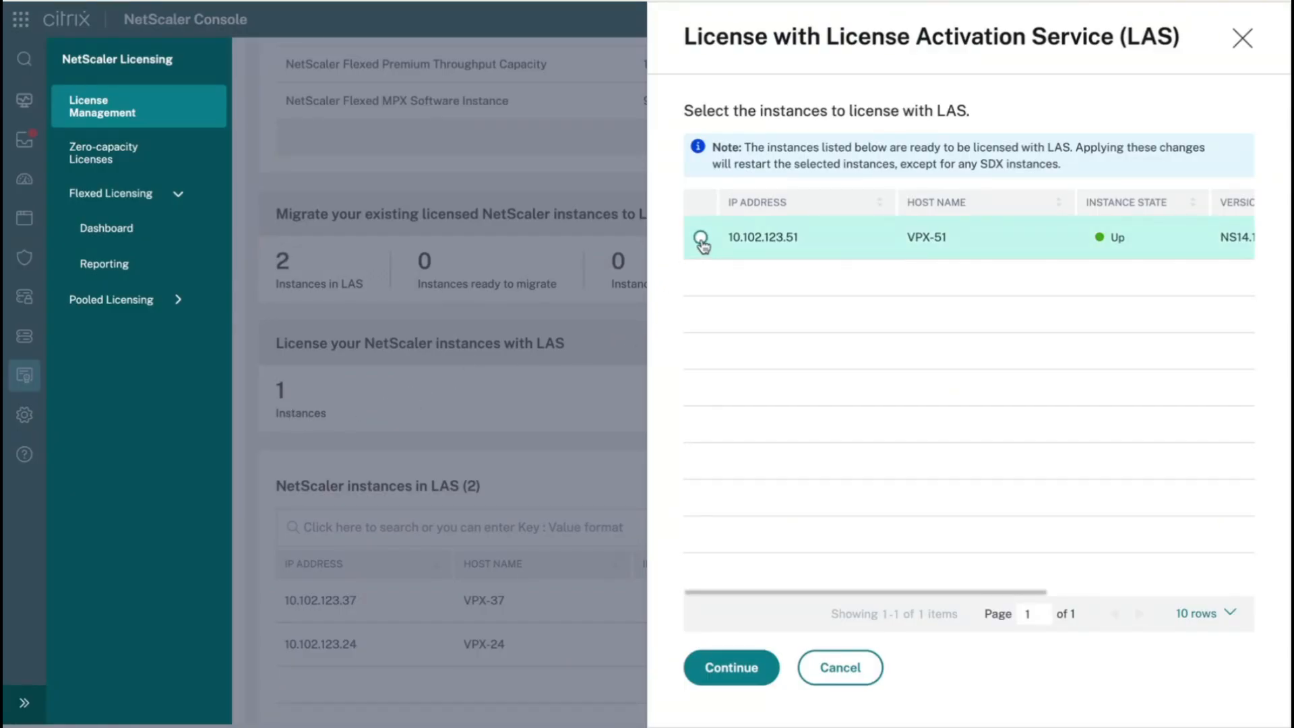
left_click(701, 239)
left_click(733, 668)
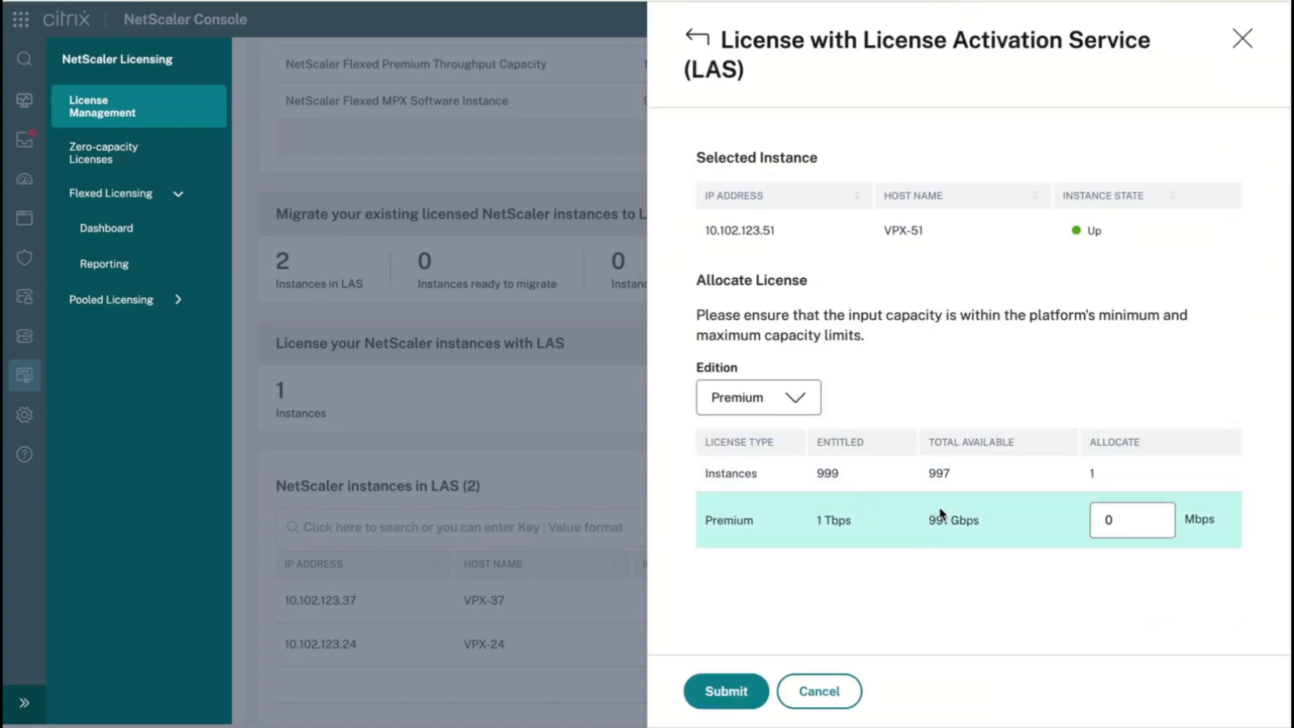
- Allocate 500 Mbps of Premium capacity to VPX-51 and submit the license request
left_click(1123, 521)
double_click(1108, 520)
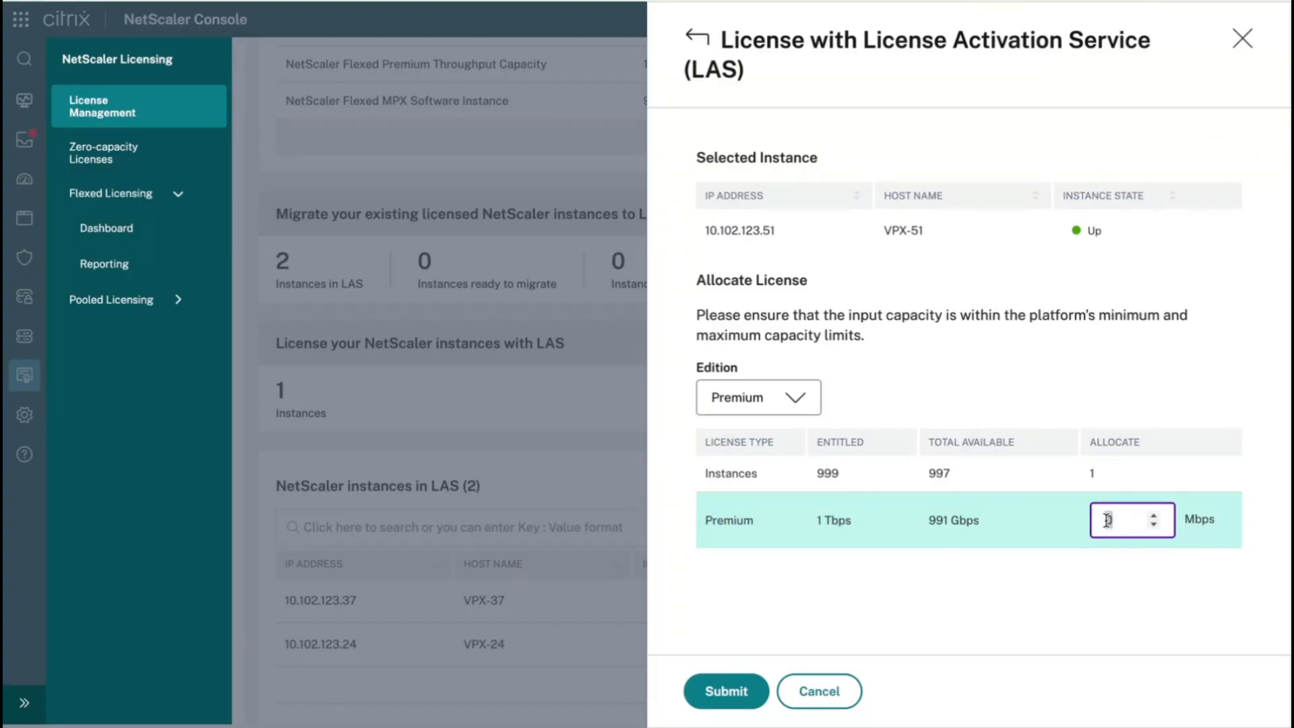
type("500")
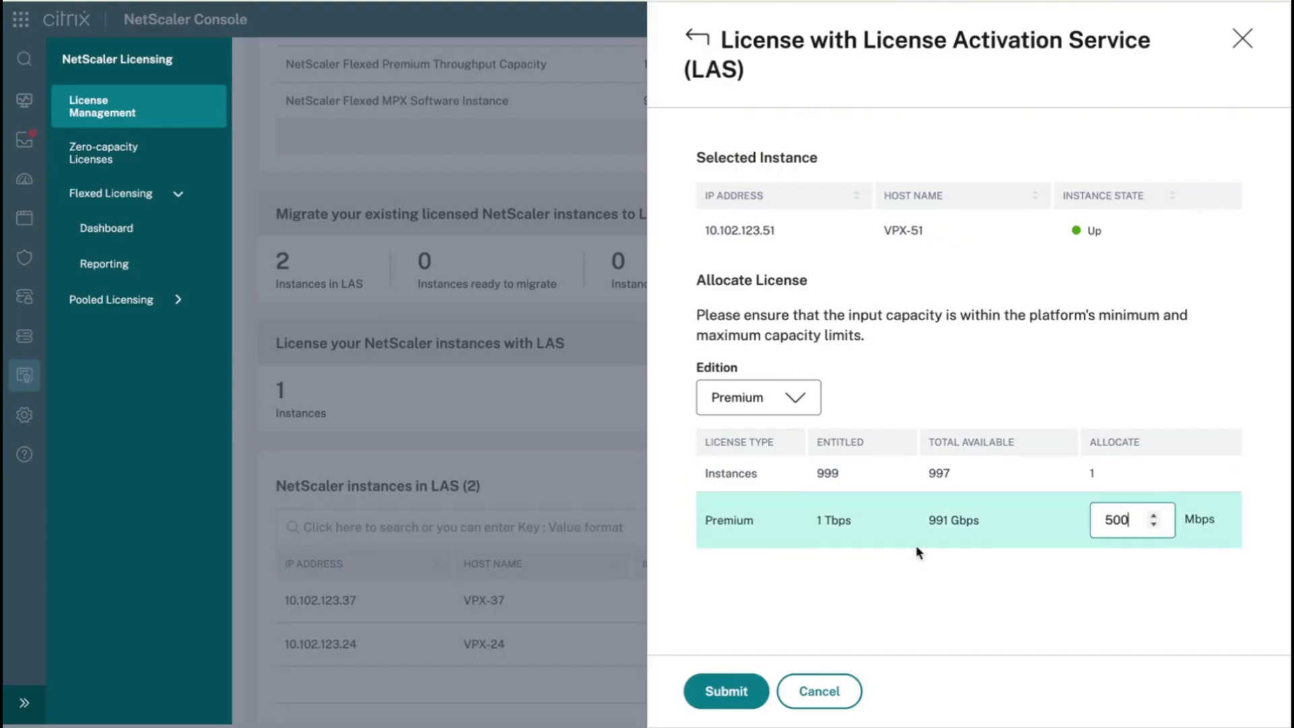
left_click(734, 689)
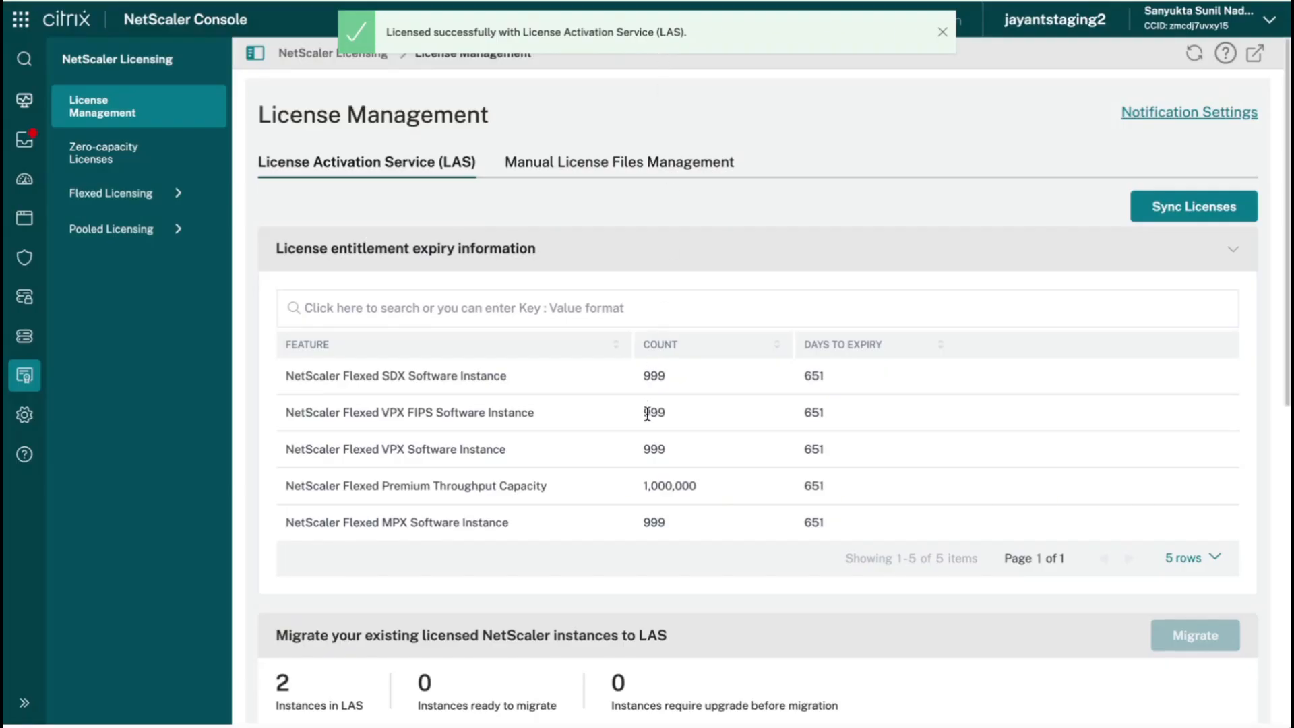
- Dismiss the licensing notification, refresh License Management and check the list of NetScaler instances in LAS
scroll(646, 425, "down", 2)
scroll(647, 434, "down", 2)
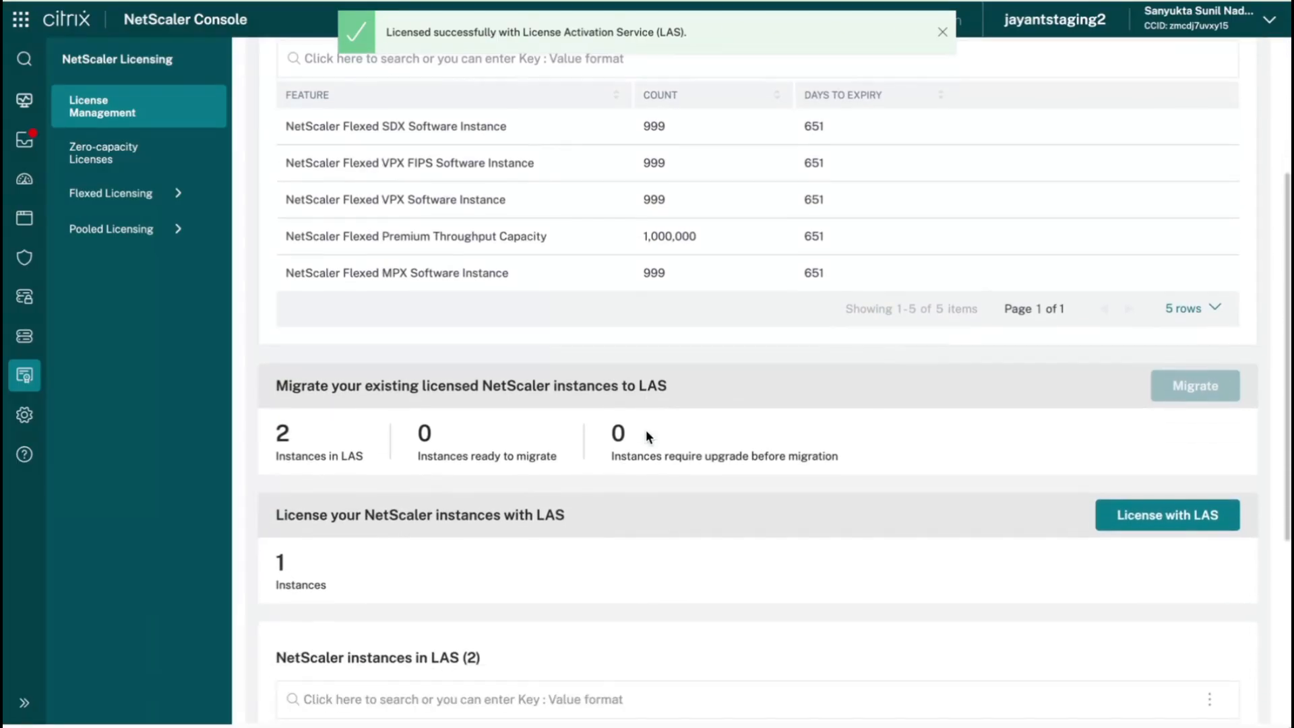
scroll(648, 437, "down", 3)
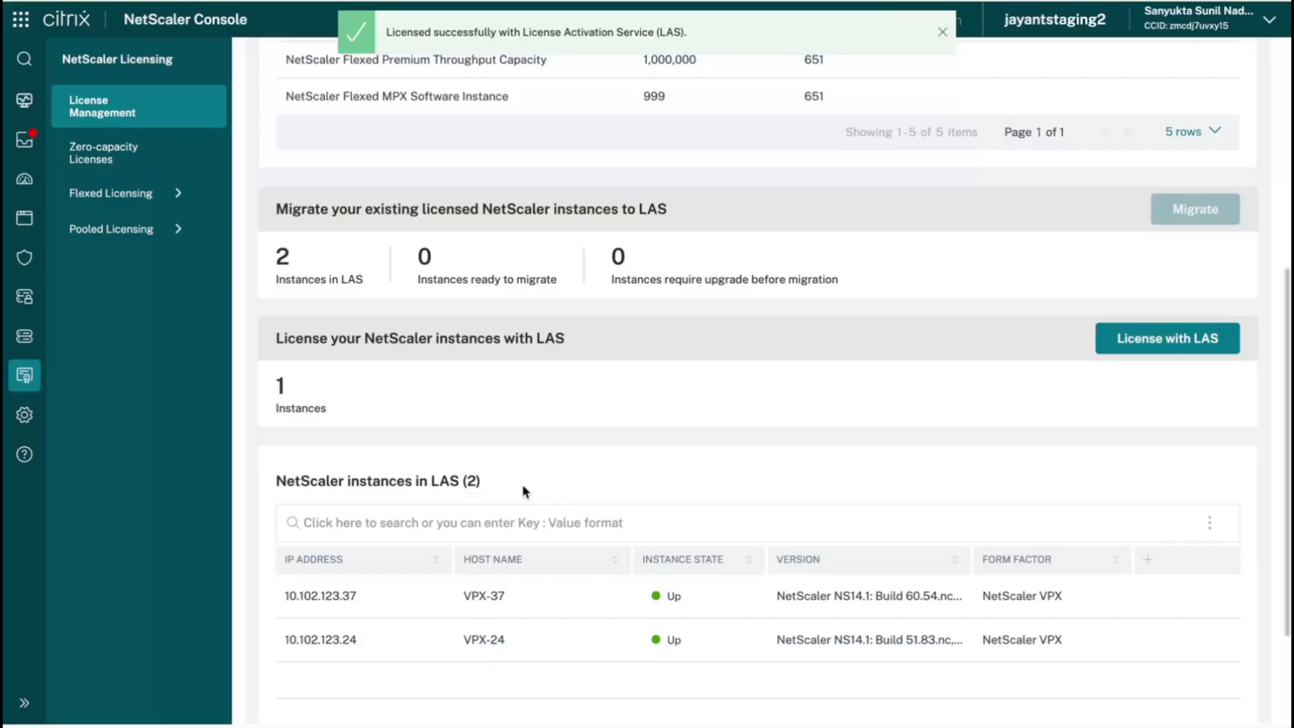
left_click(943, 35)
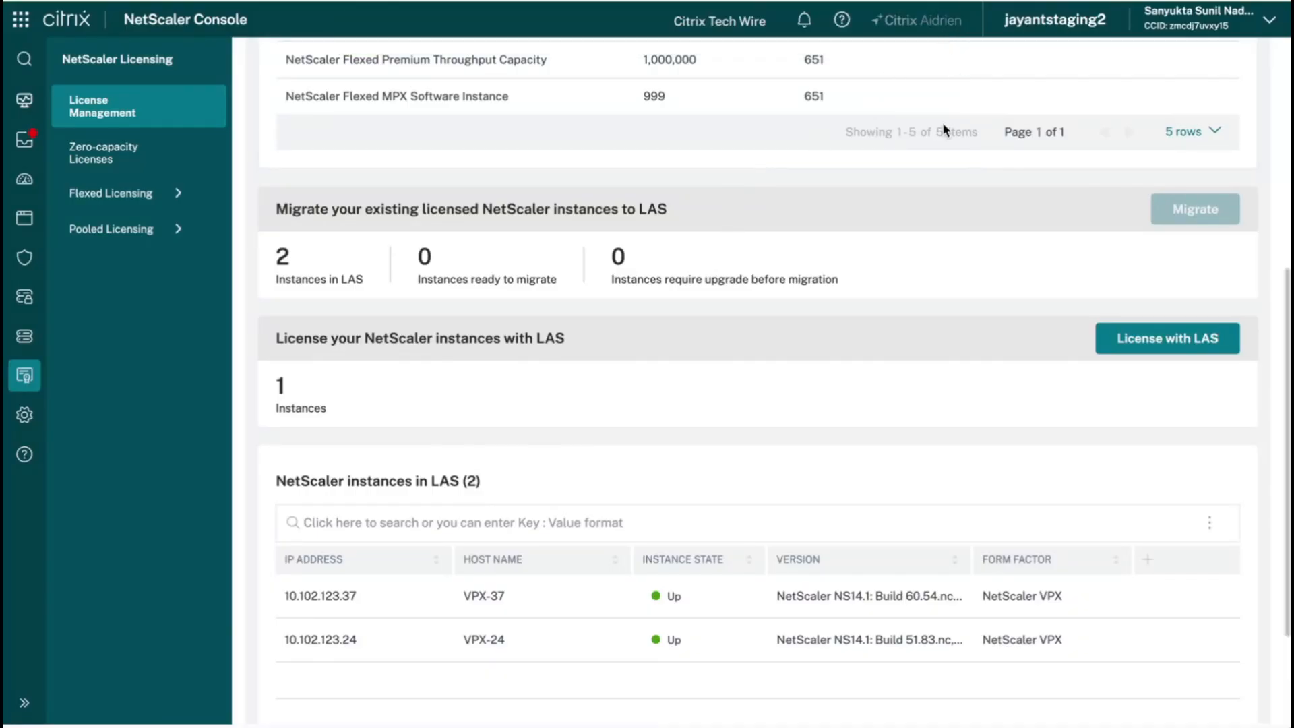
scroll(898, 409, "up", 1)
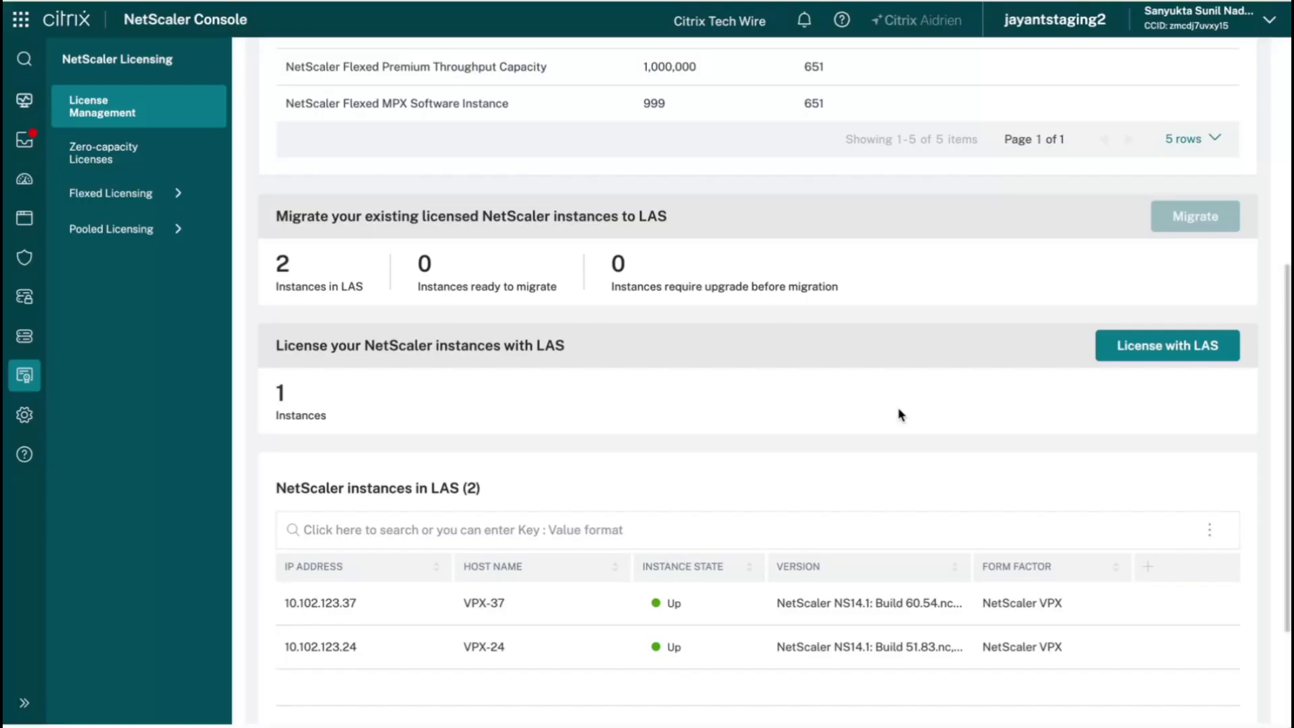
scroll(899, 410, "up", 6)
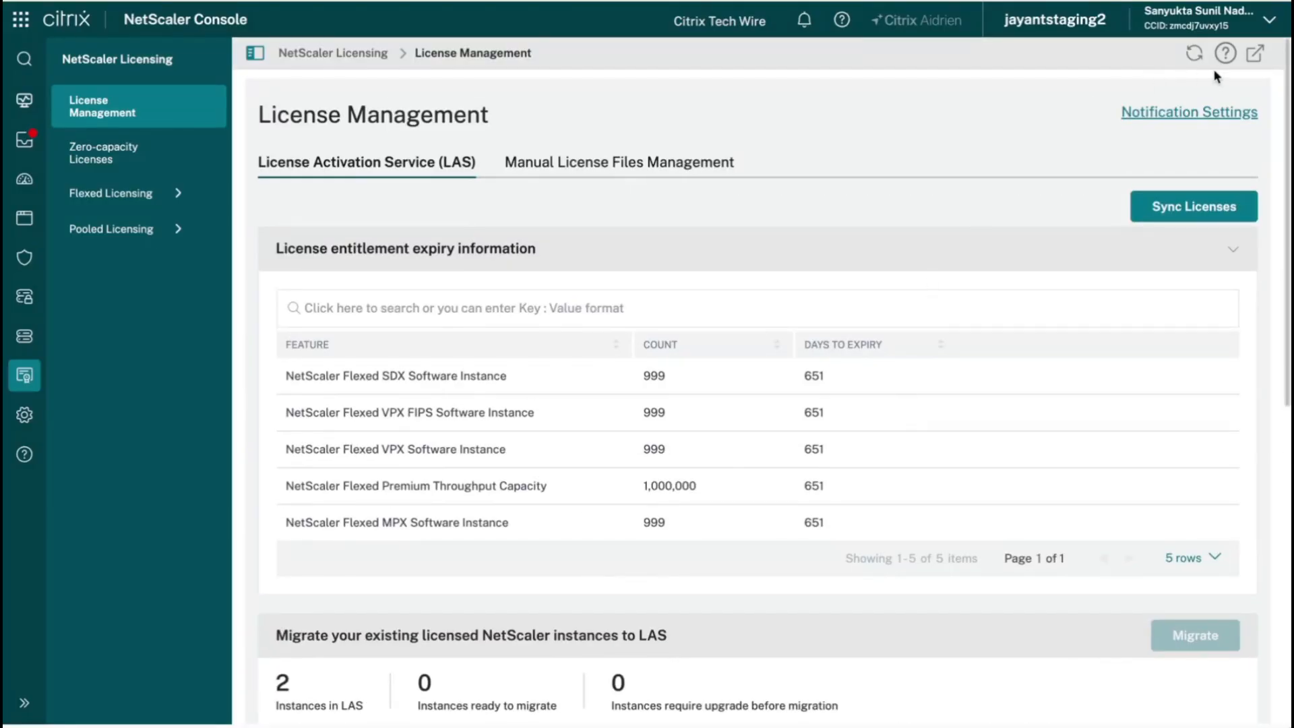
left_click(1195, 52)
scroll(1106, 512, "down", 6)
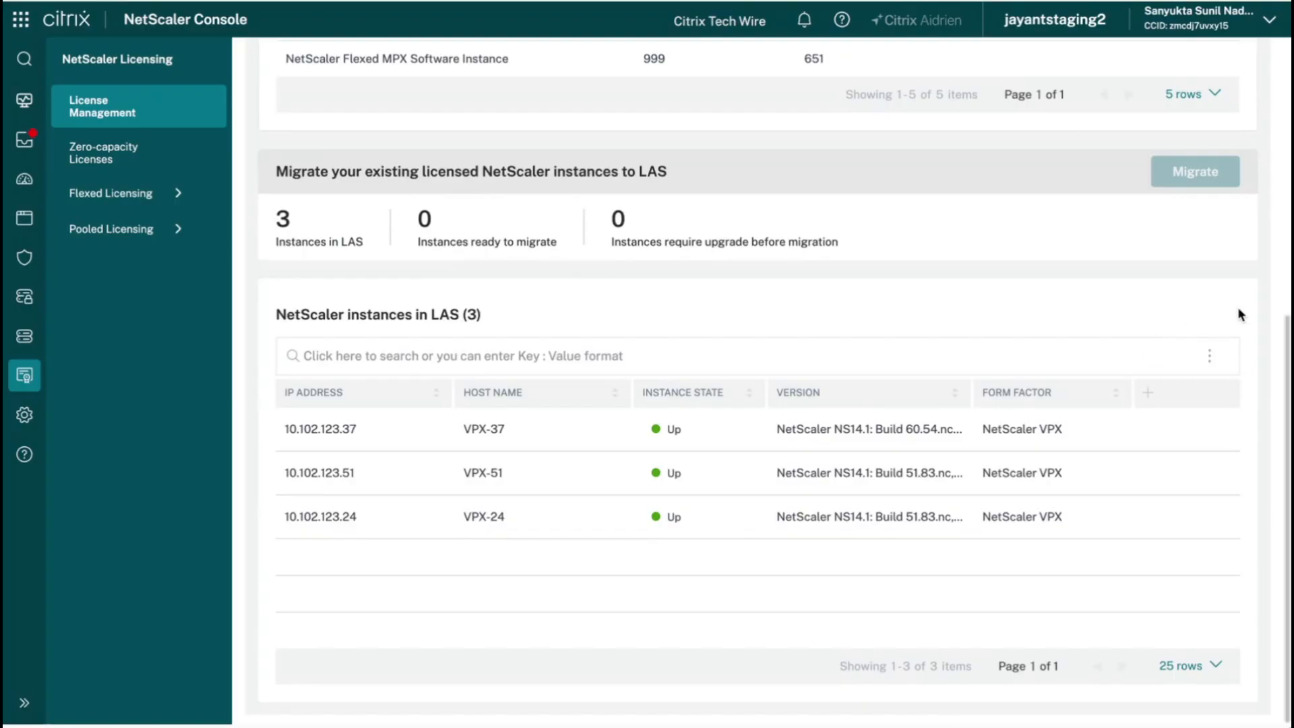
scroll(1239, 315, "up", 1)
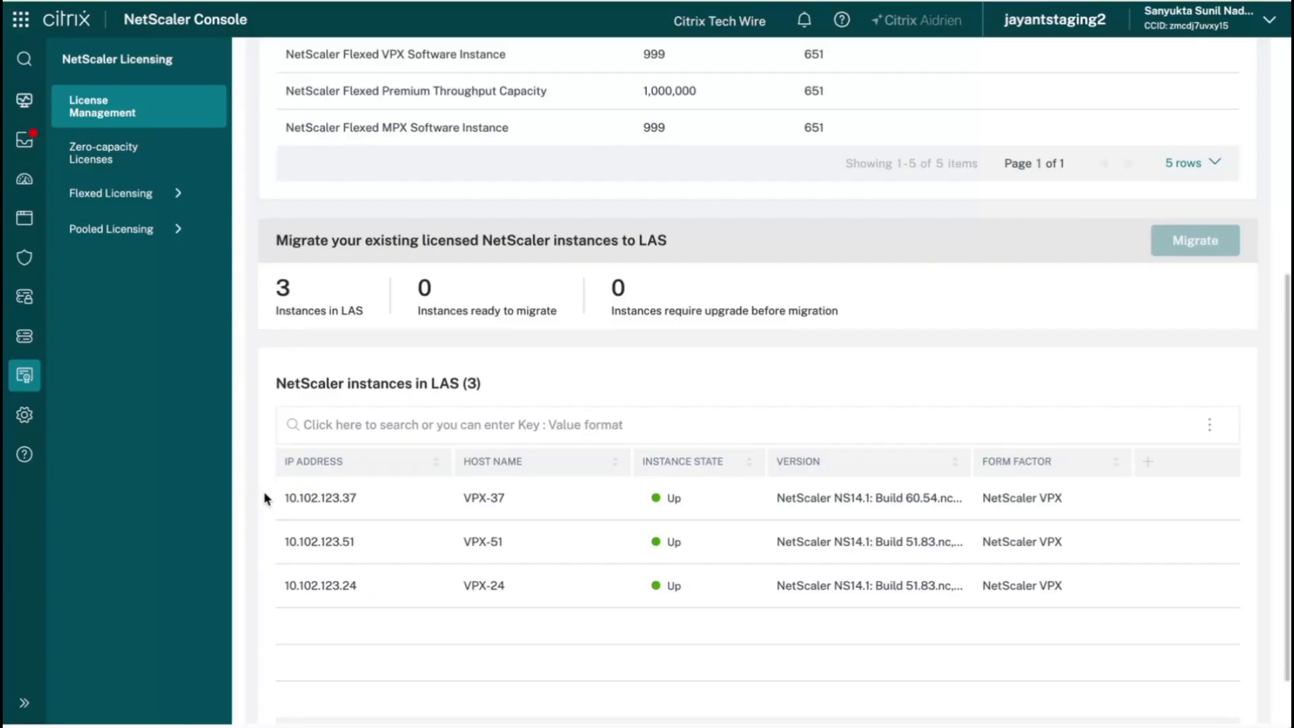
- Open the Flexed License Dashboard and review the LAS managed entitlements and the licensed NetScaler instances
left_click(174, 198)
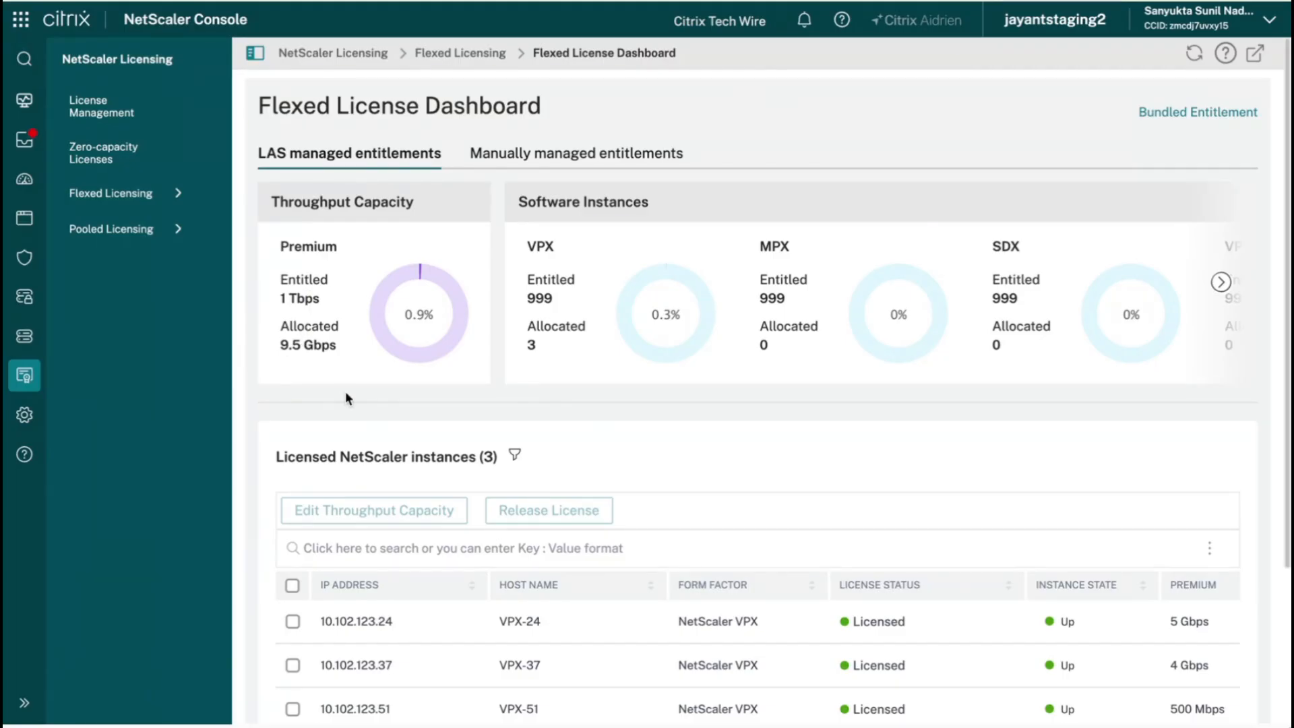
scroll(343, 399, "down", 3)
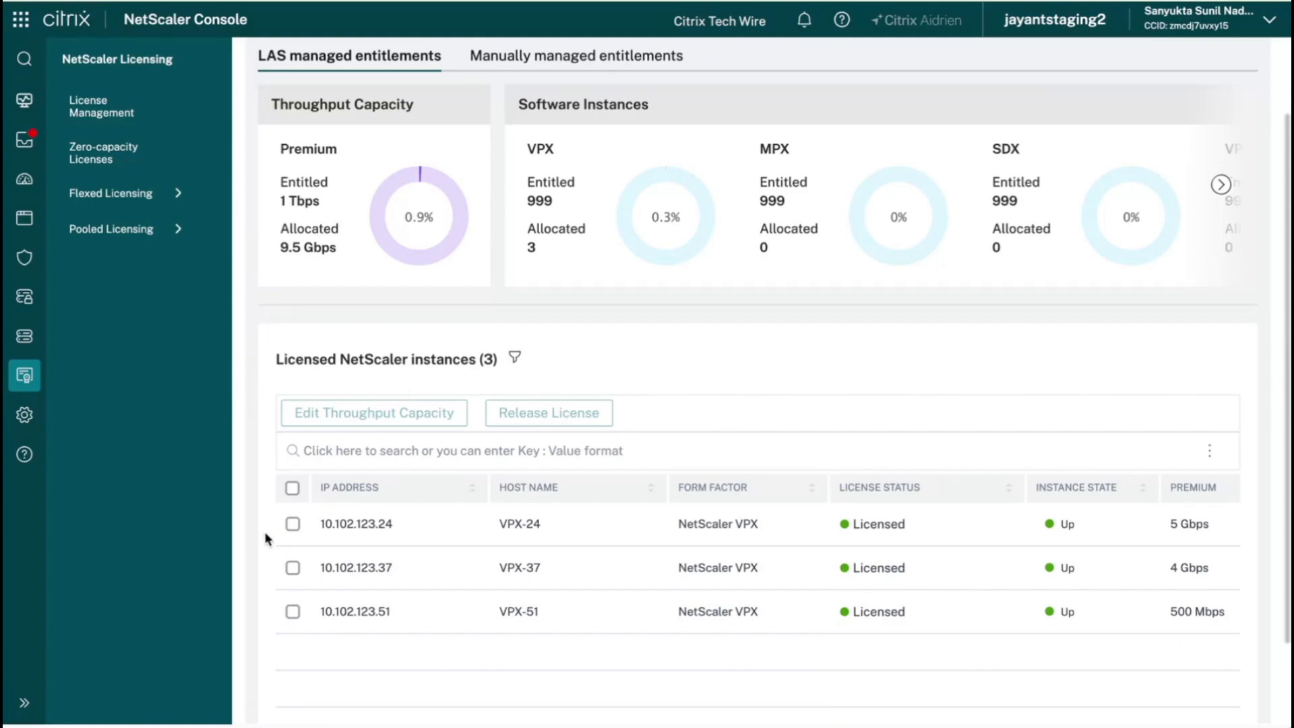
scroll(265, 537, "up", 2)
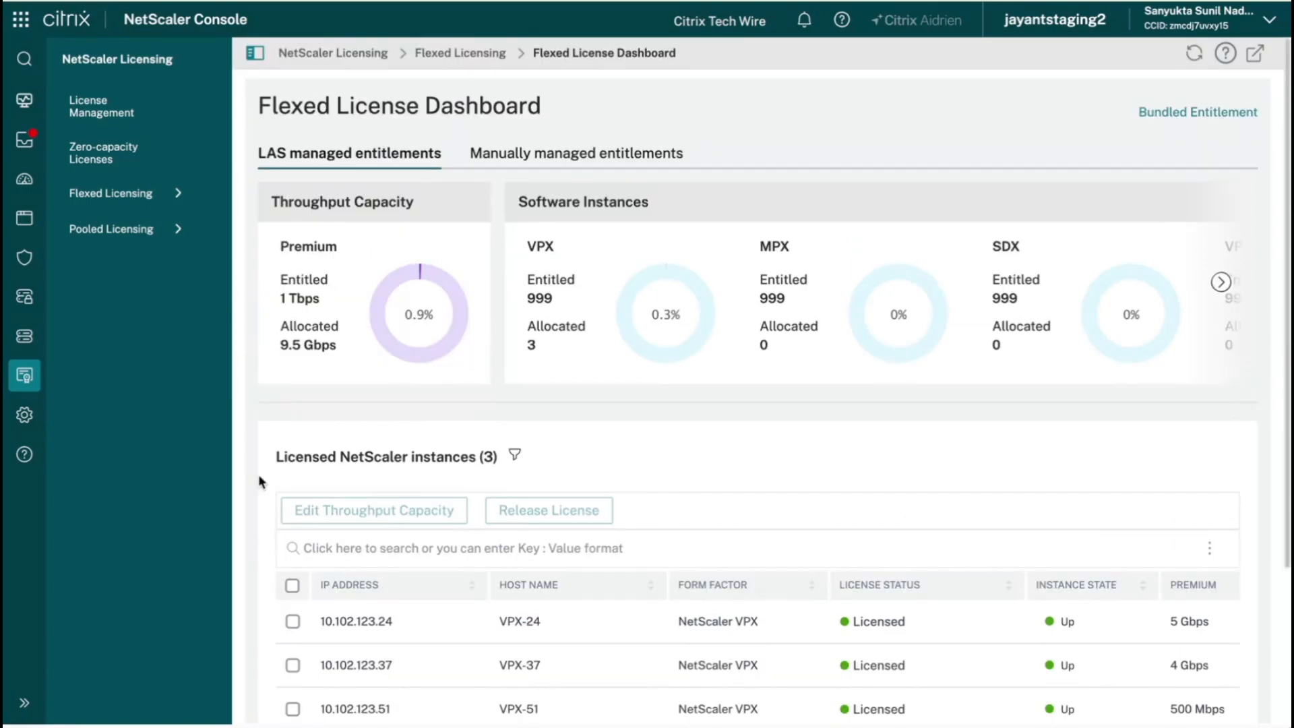